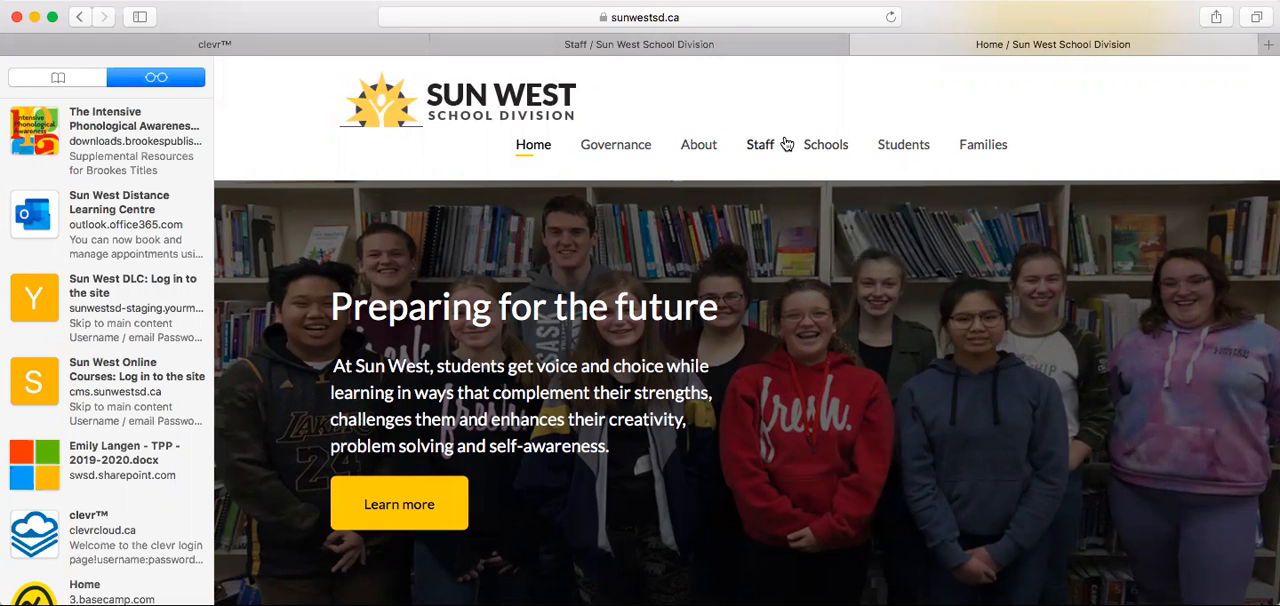
# Open the Clevr login page from the Sun West staff resources.
pyautogui.click(755, 147)
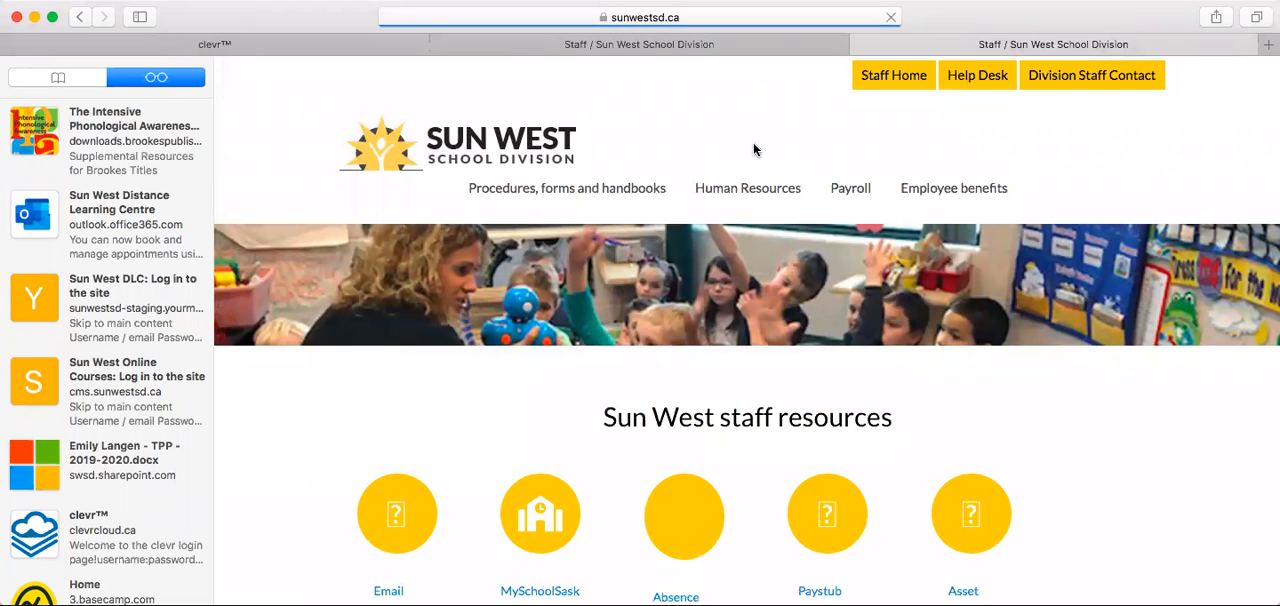
pyautogui.scroll(-3, 808, 357)
pyautogui.scroll(-2, 806, 359)
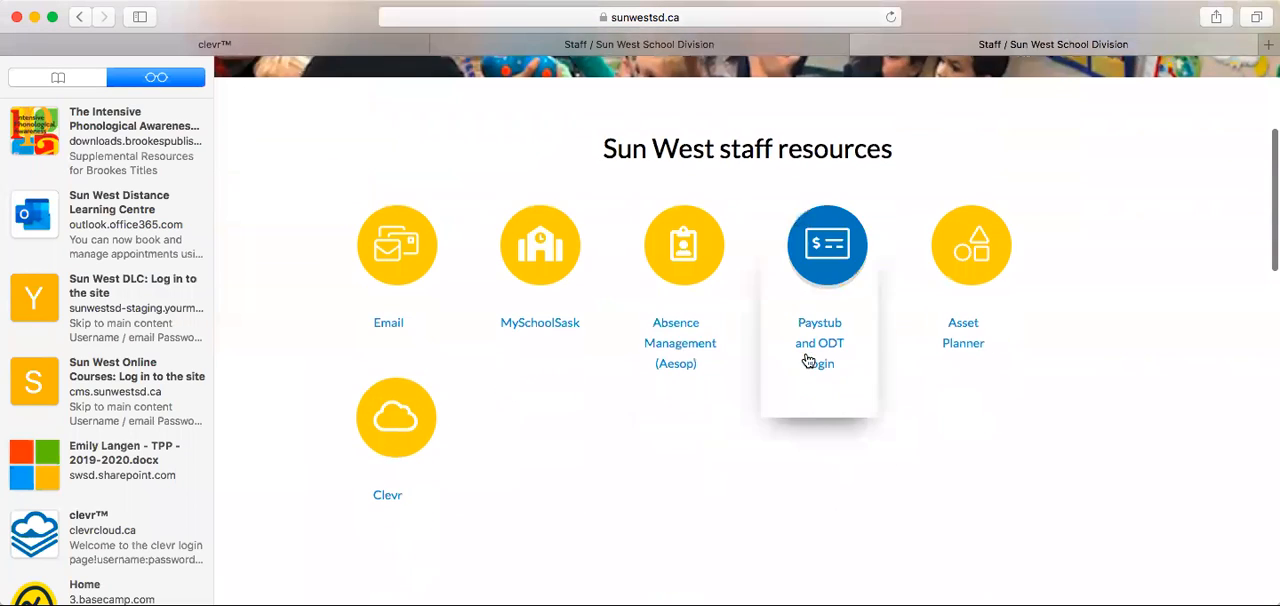
pyautogui.click(383, 444)
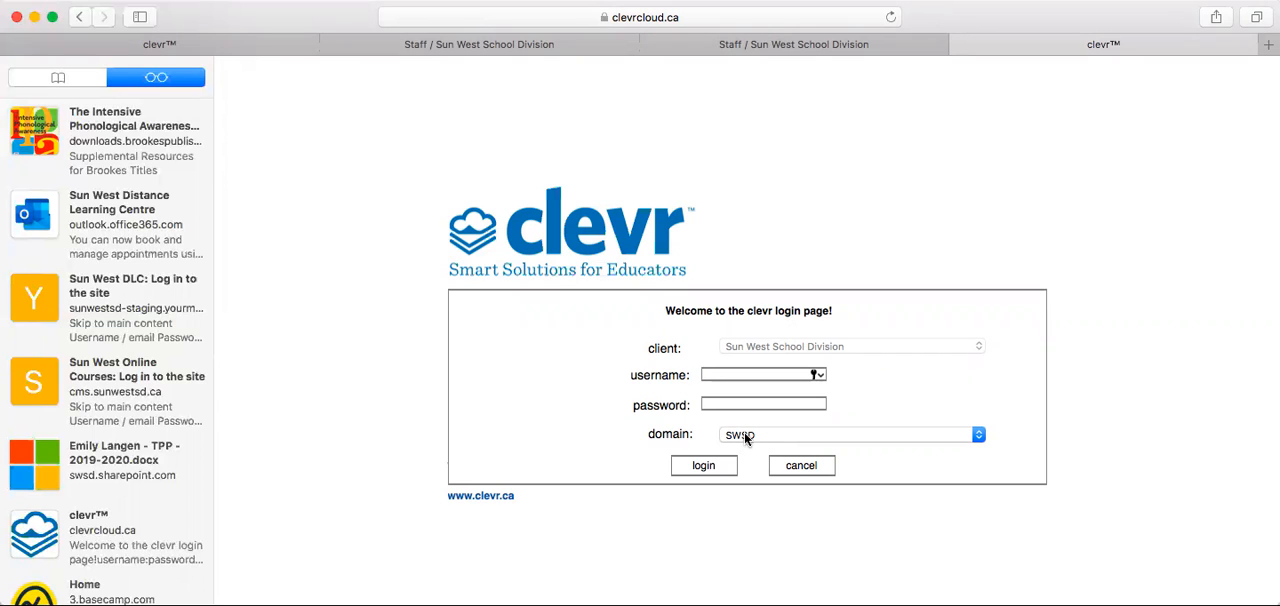
# Log in to Clevr with the staff member's username and account password.
pyautogui.click(702, 377)
pyautogui.press('Tab')
pyautogui.write('••••••••••••')
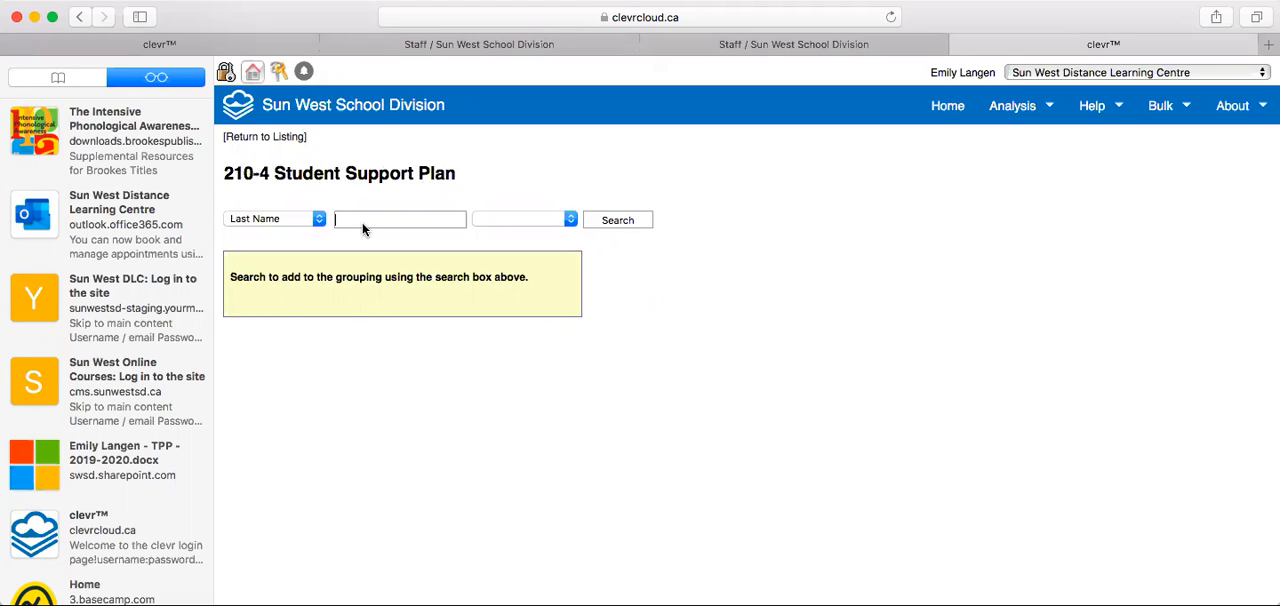
# Search for the student by last name in the 210-4 Student Support Plan and add the student to the grouping.
pyautogui.write('JOey')
pyautogui.press('BackSpace')
pyautogui.press('BackSpace')
pyautogui.press('BackSpace')
pyautogui.write('oe')
pyautogui.click(645, 226)
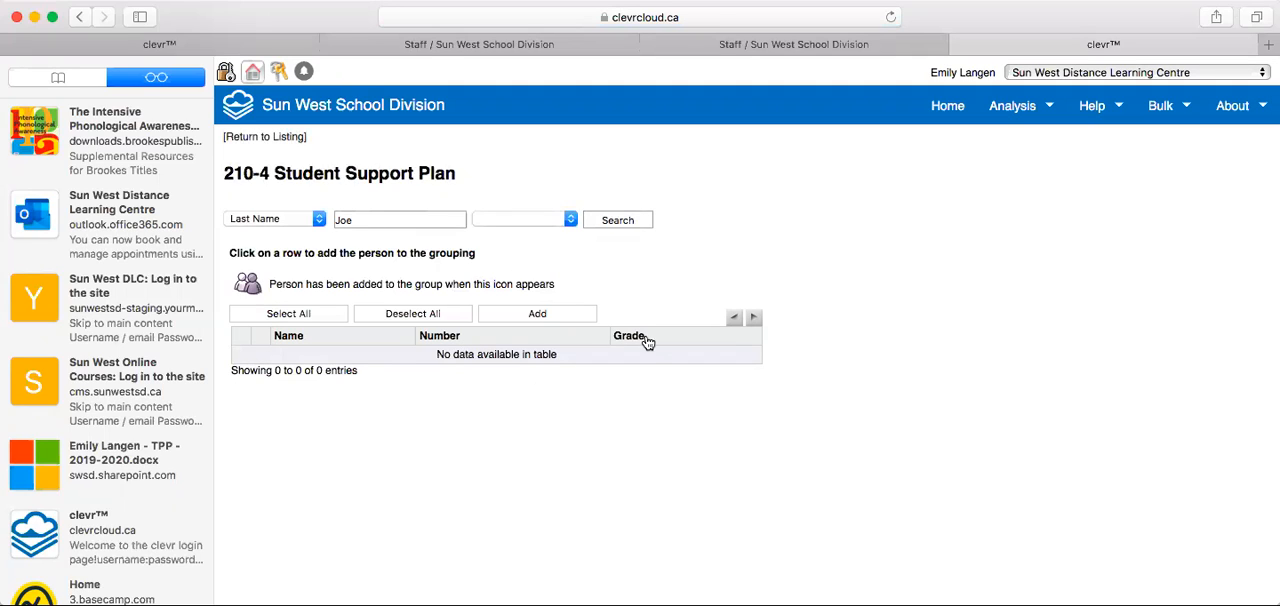
pyautogui.click(557, 317)
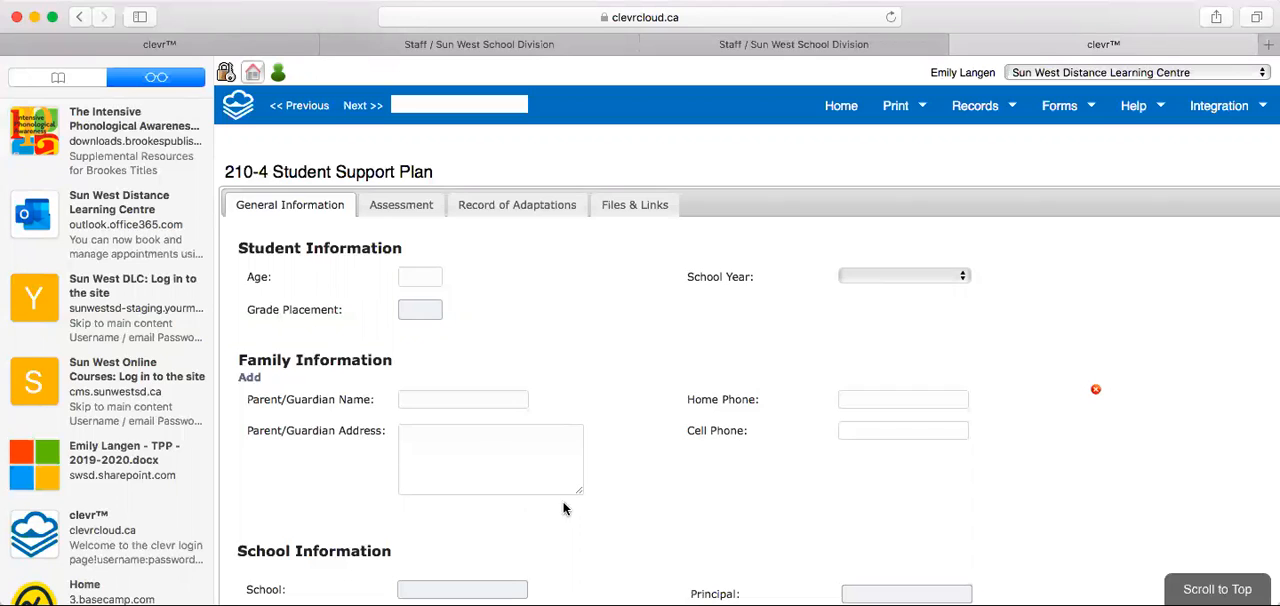
# View the plan's Assessment section, then set the date of the first Record of Adaptations entry to 2020-03-12.
pyautogui.click(390, 206)
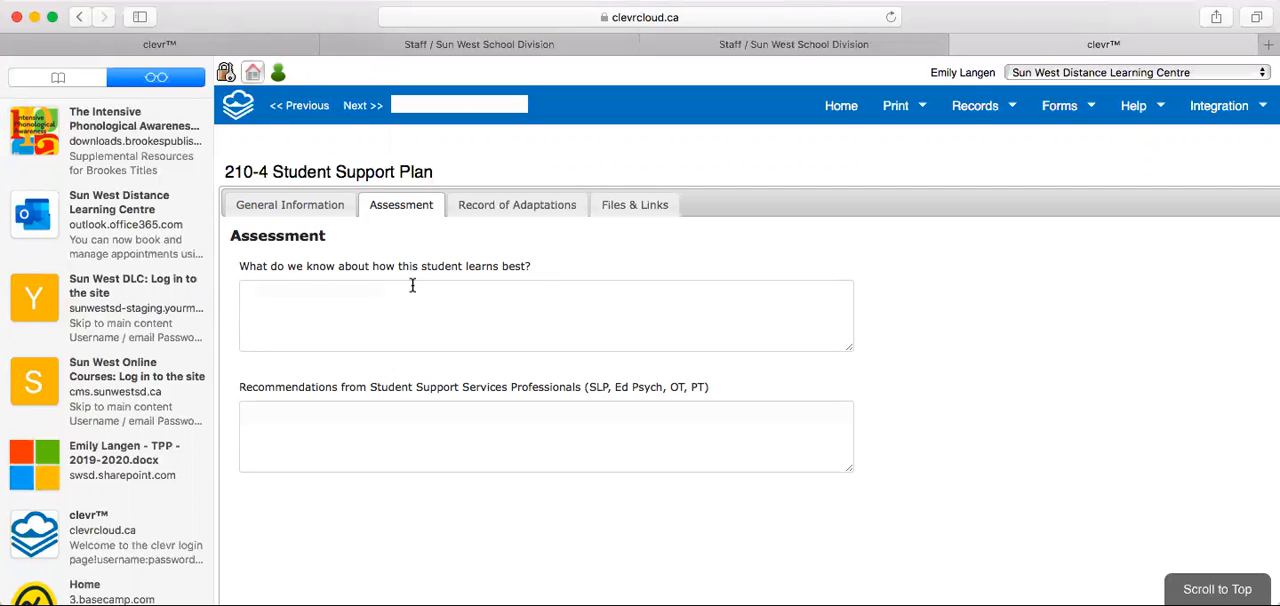
pyautogui.click(517, 205)
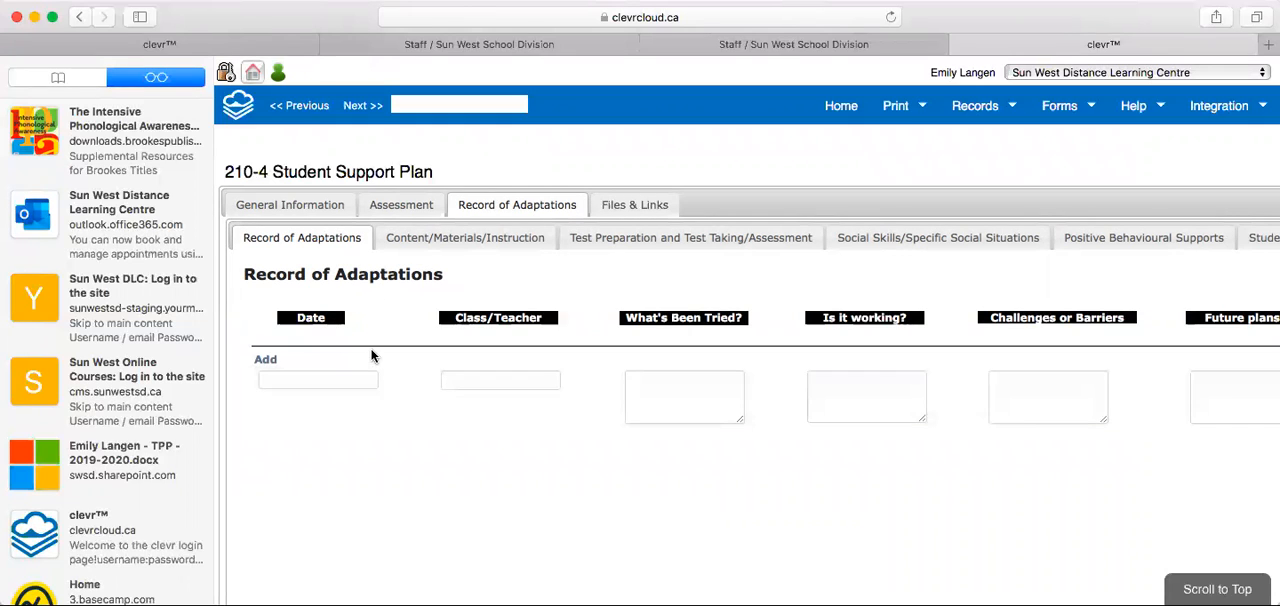
pyautogui.click(343, 377)
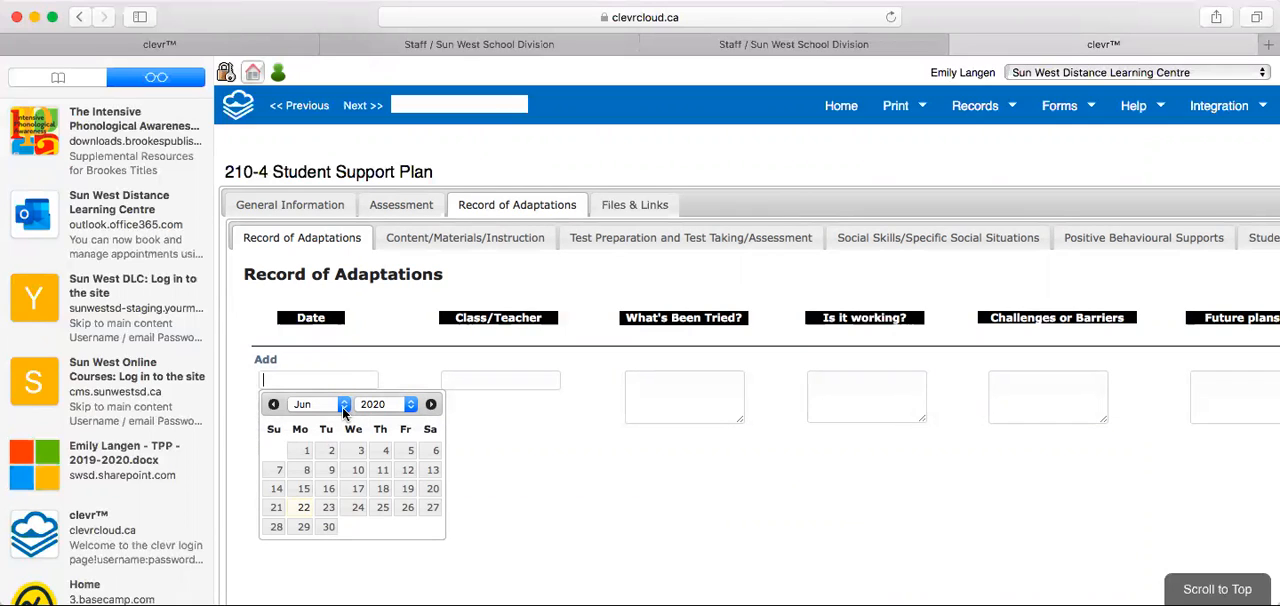
pyautogui.click(344, 404)
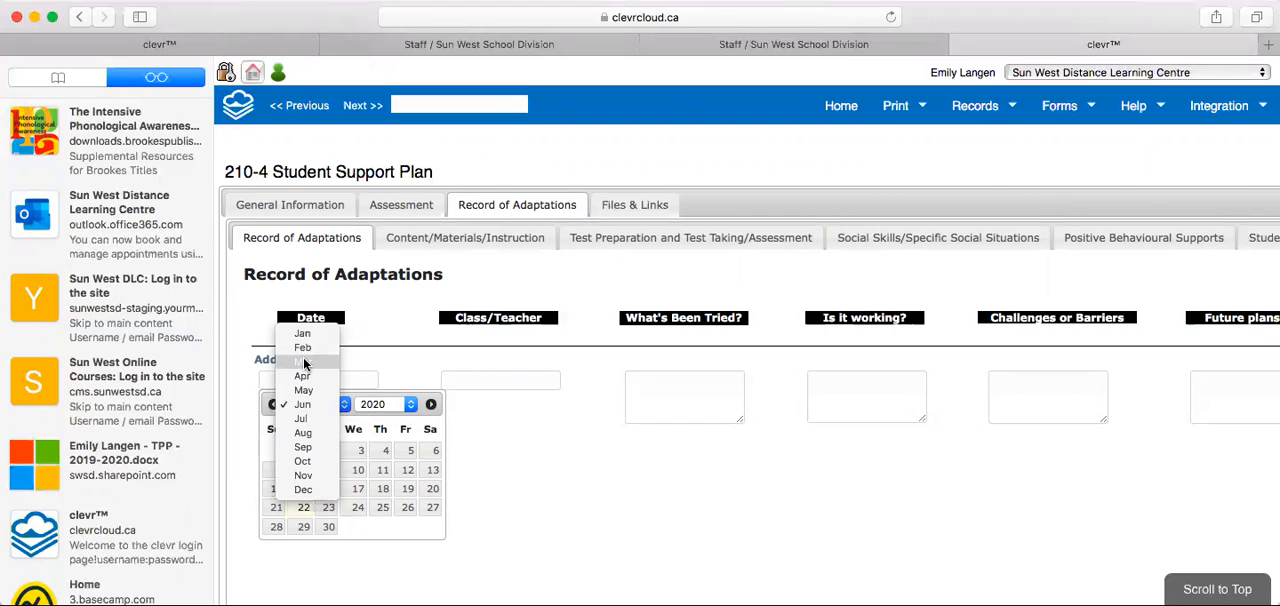
pyautogui.click(303, 361)
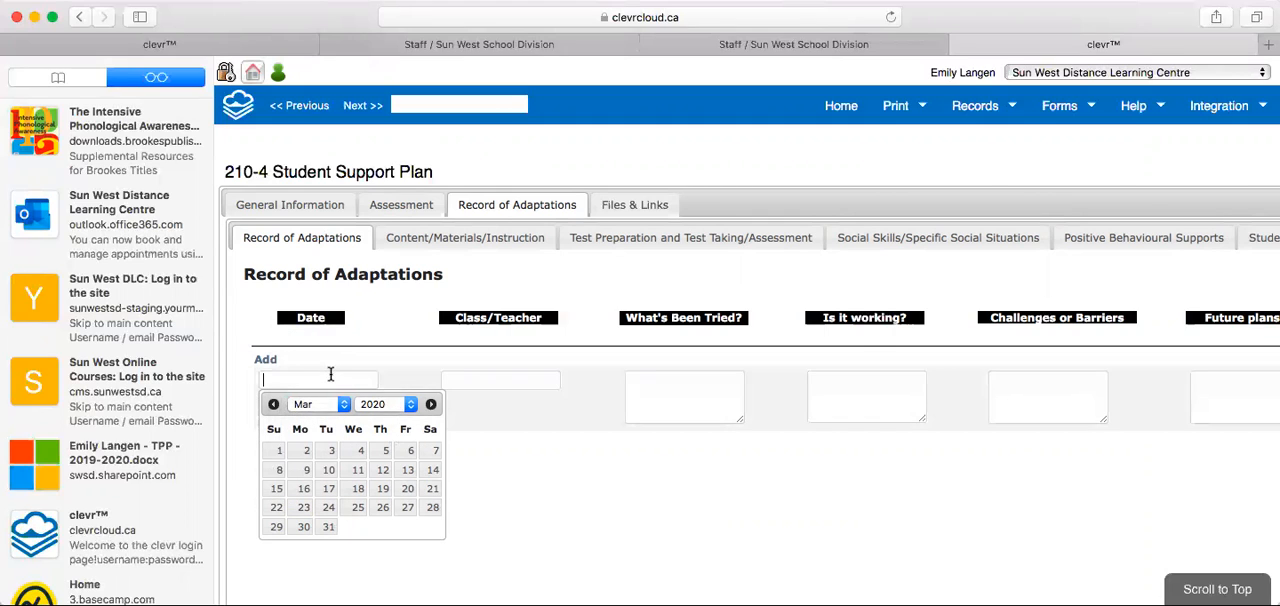
pyautogui.click(382, 475)
# Fill in the entry's Class/Teacher with SST and the teacher's first name, and What's Been Tried with "extra exam time".
pyautogui.click(540, 382)
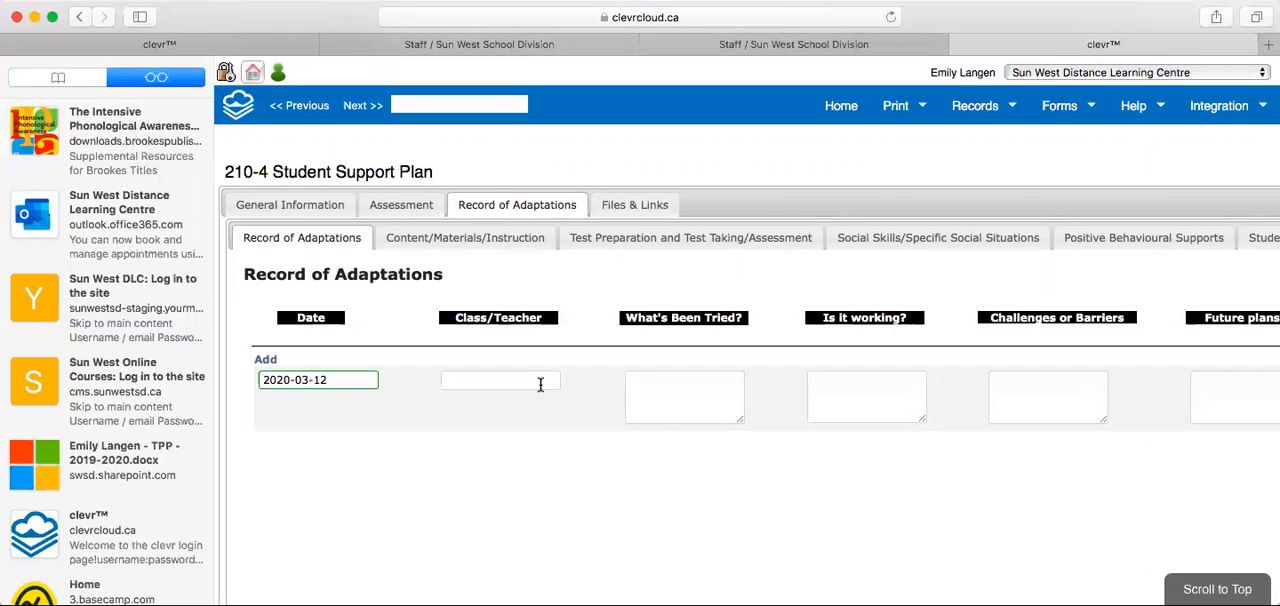
pyautogui.write('SST- Emily')
pyautogui.click(713, 400)
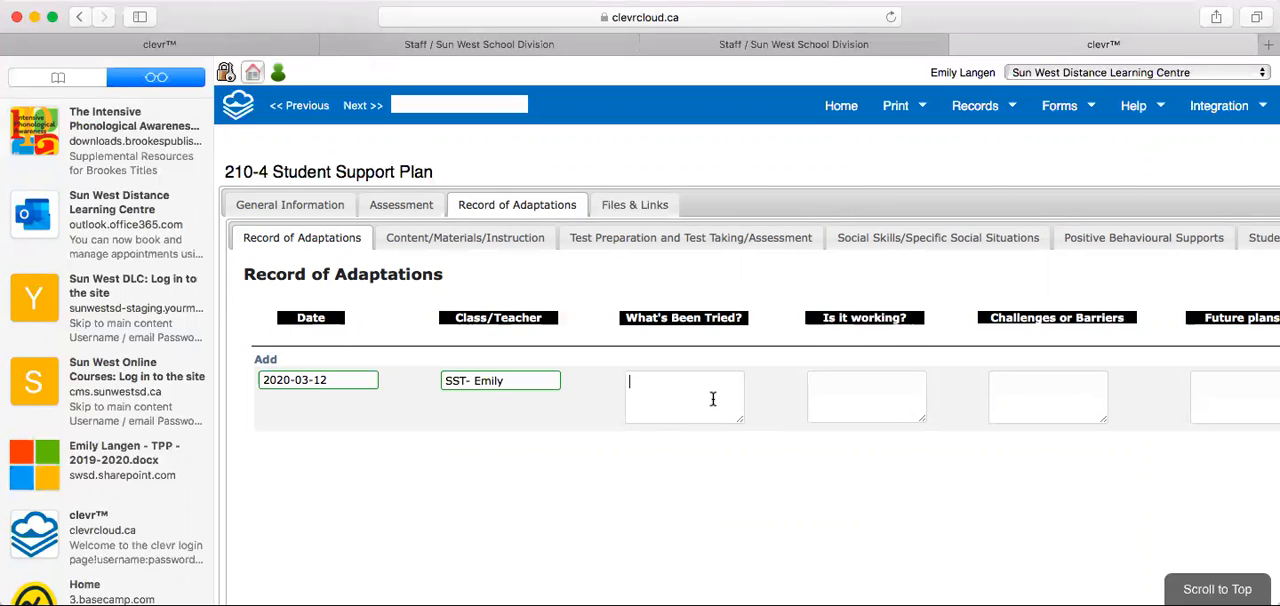
pyautogui.write('extra exam time')
pyautogui.click(892, 393)
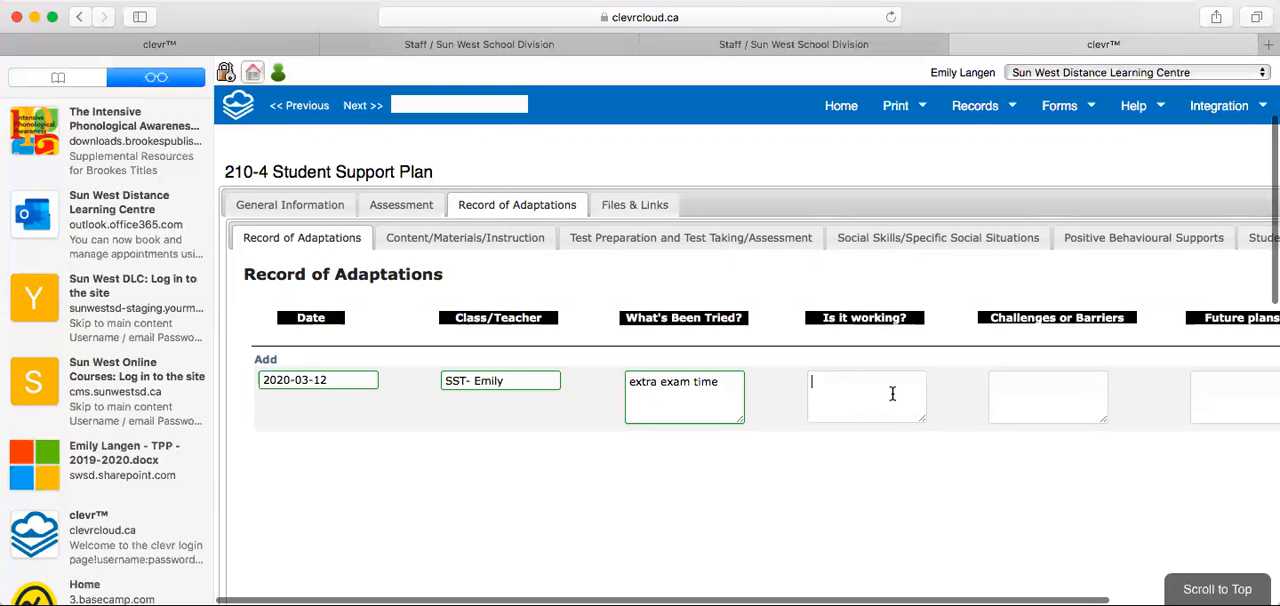
pyautogui.scroll(-1, 892, 393)
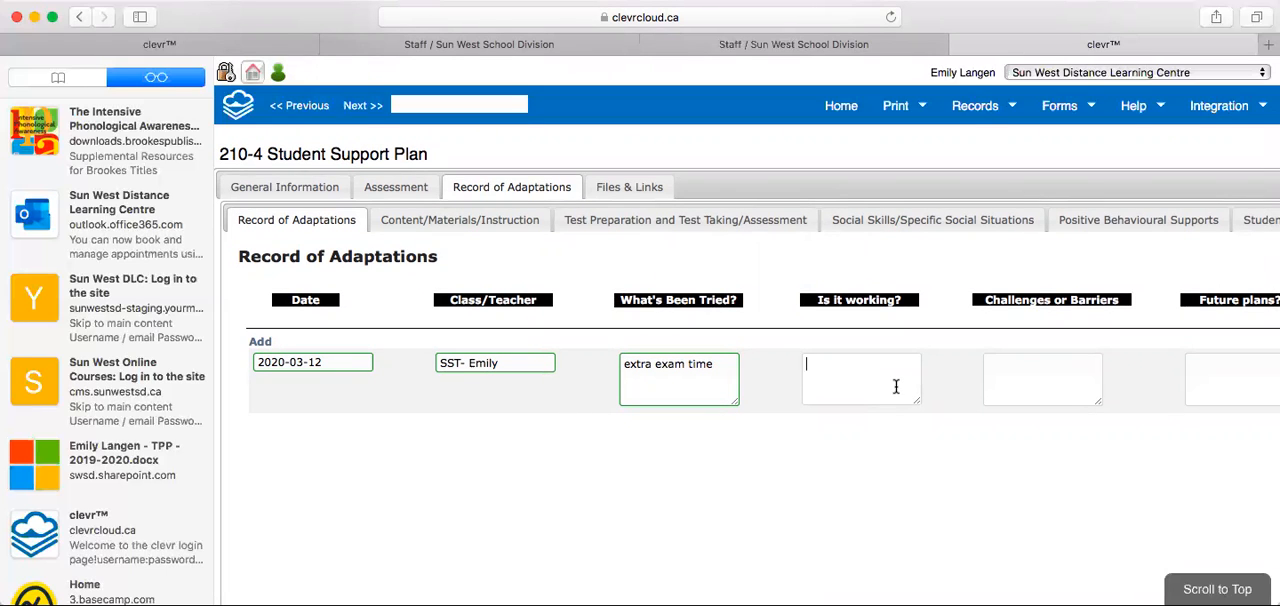
pyautogui.click(1015, 376)
pyautogui.click(1210, 368)
# Look through the recommended adaptations and their subject fields in the Content/Materials/Instruction section.
pyautogui.click(431, 220)
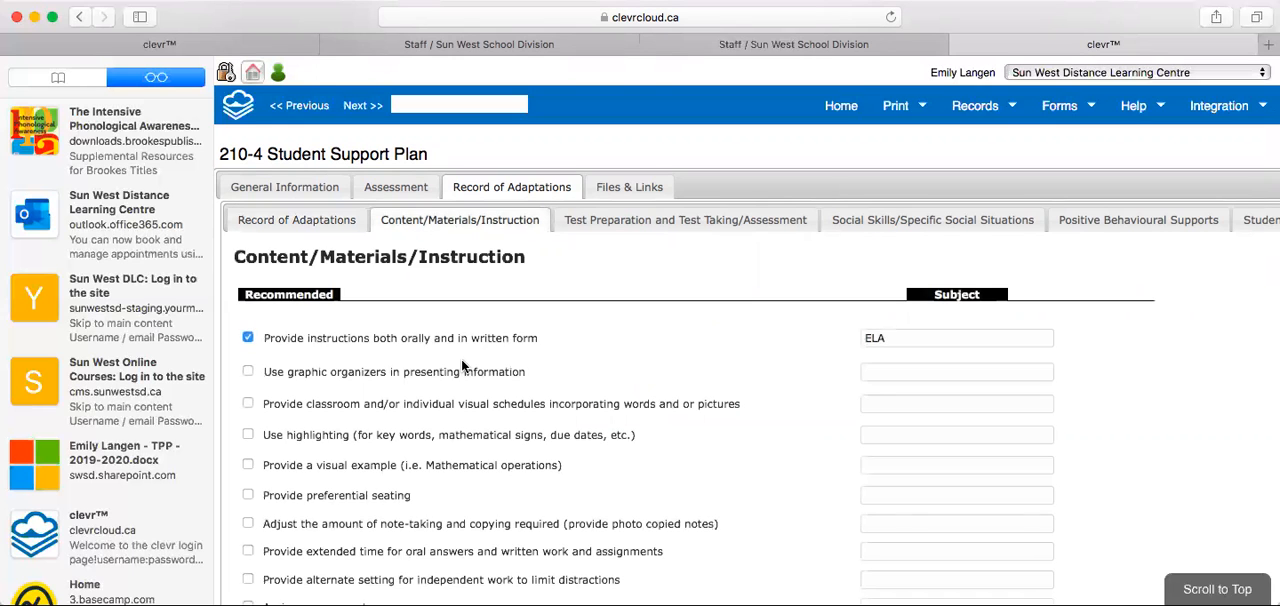
pyautogui.scroll(-2, 462, 366)
pyautogui.scroll(-4, 462, 366)
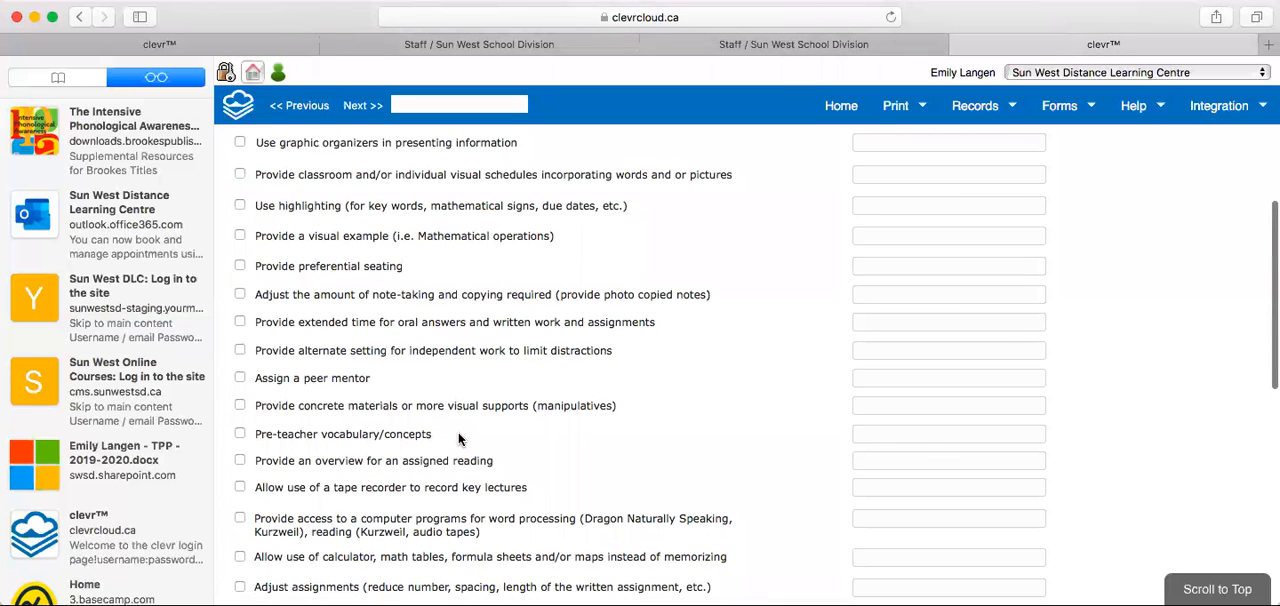
pyautogui.scroll(4, 458, 437)
pyautogui.scroll(-3, 458, 437)
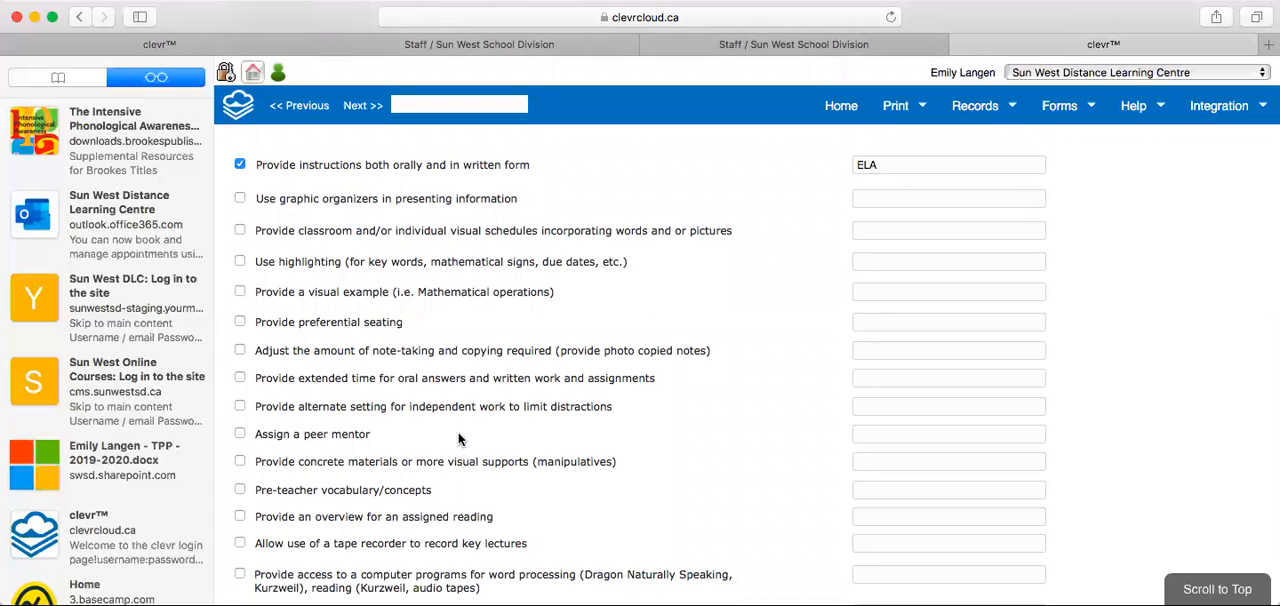
pyautogui.scroll(3, 458, 438)
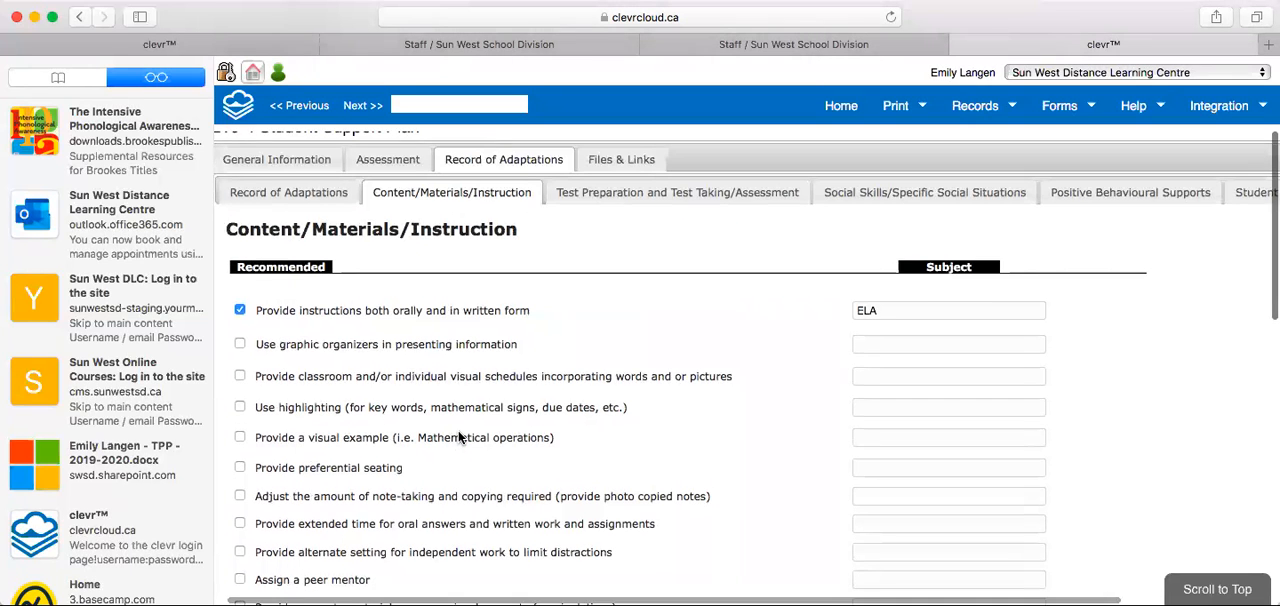
pyautogui.scroll(1, 458, 437)
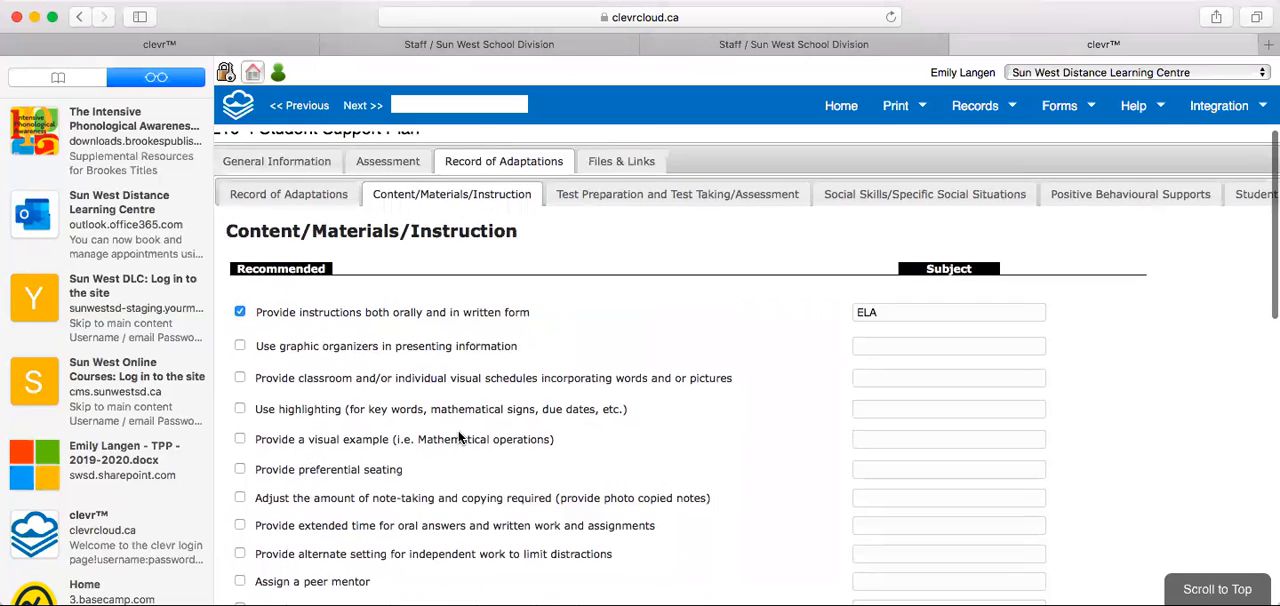
pyautogui.scroll(-1, 460, 437)
pyautogui.scroll(1, 460, 437)
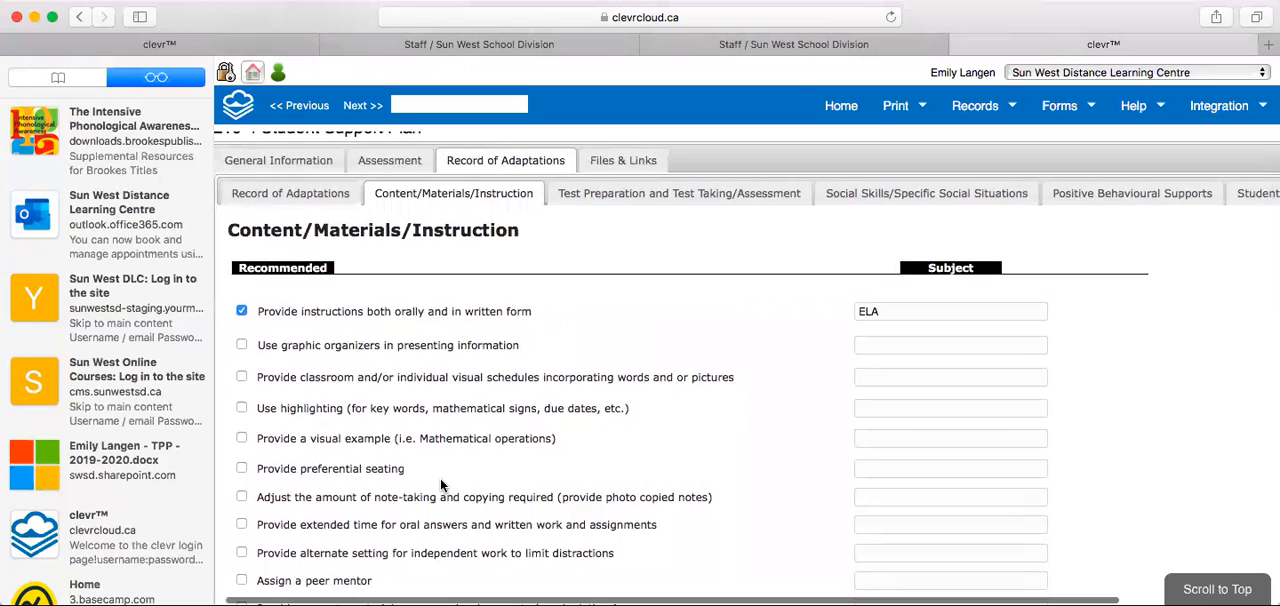
pyautogui.scroll(-3, 441, 485)
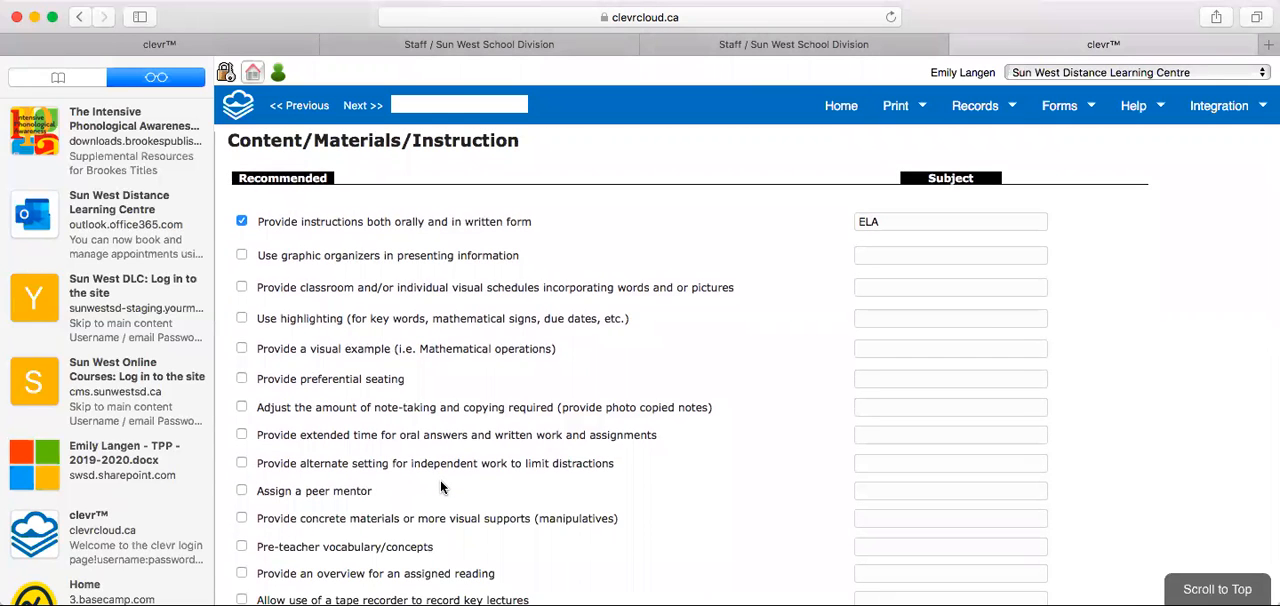
pyautogui.scroll(-3, 440, 487)
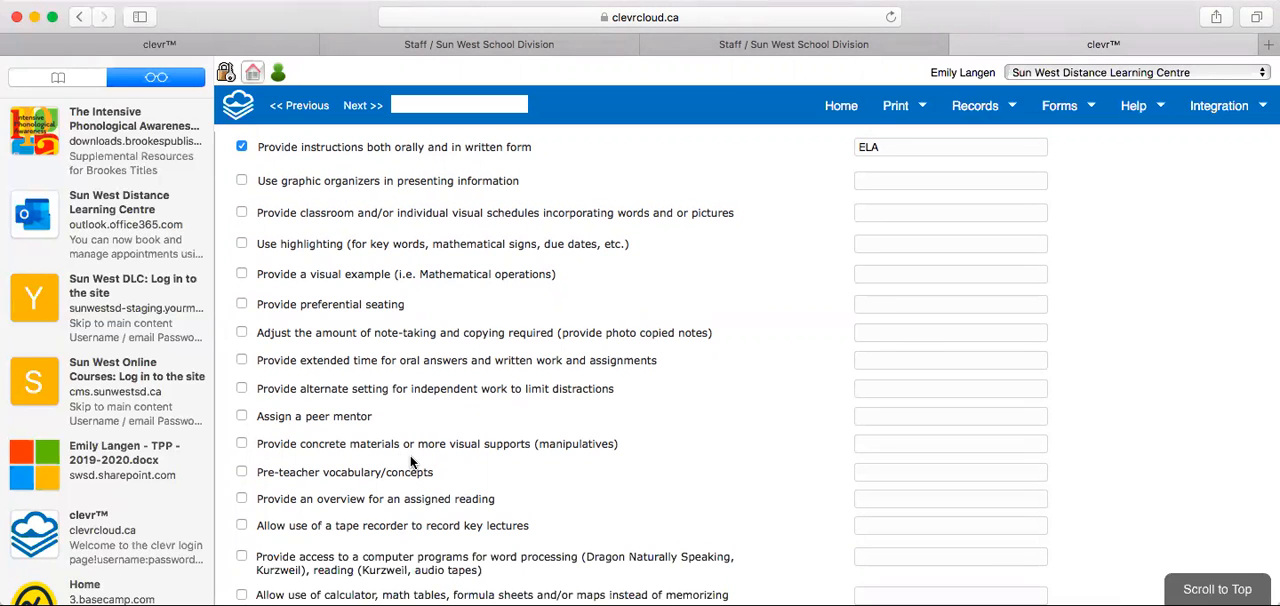
pyautogui.scroll(-2, 410, 457)
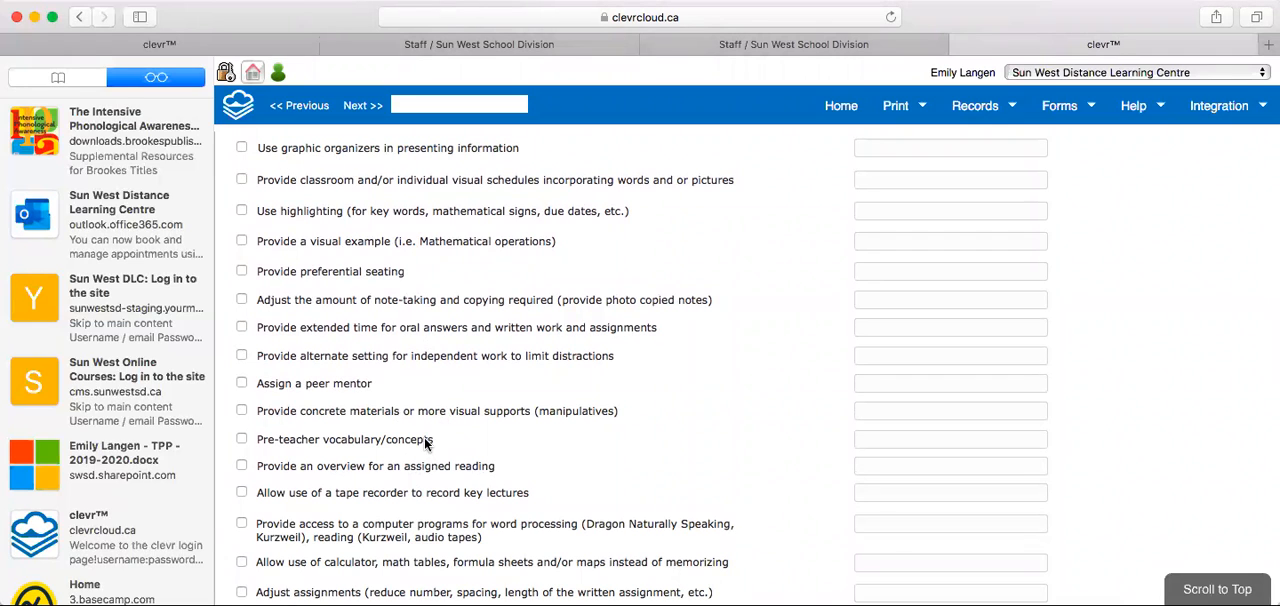
pyautogui.scroll(-3, 424, 437)
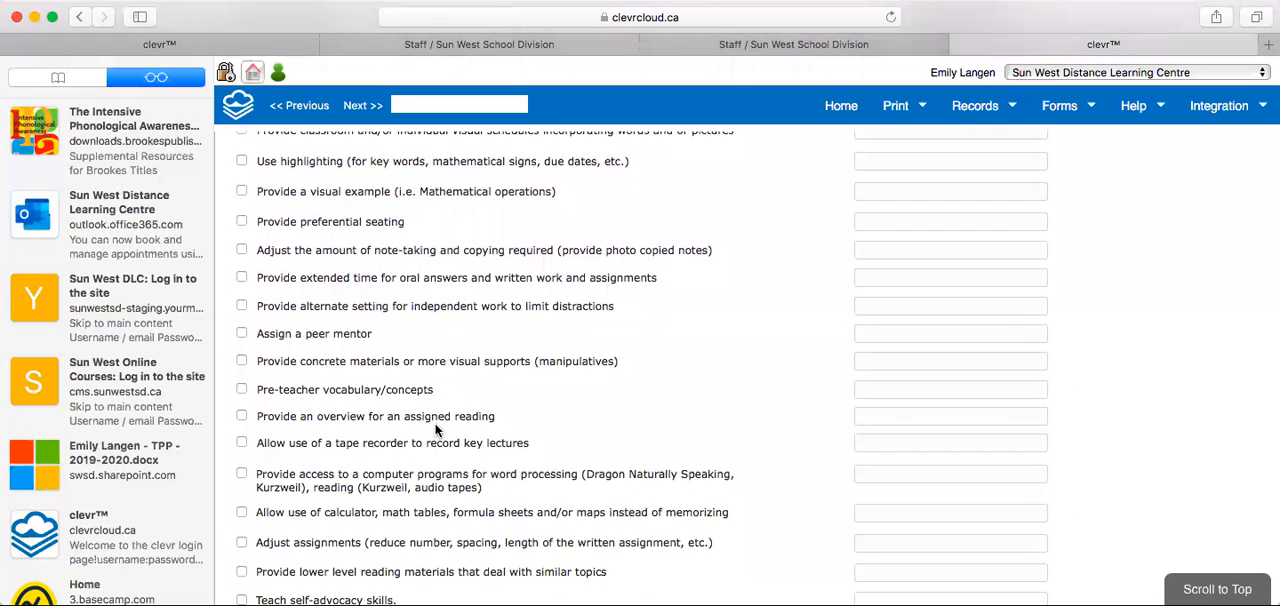
pyautogui.scroll(-2, 435, 430)
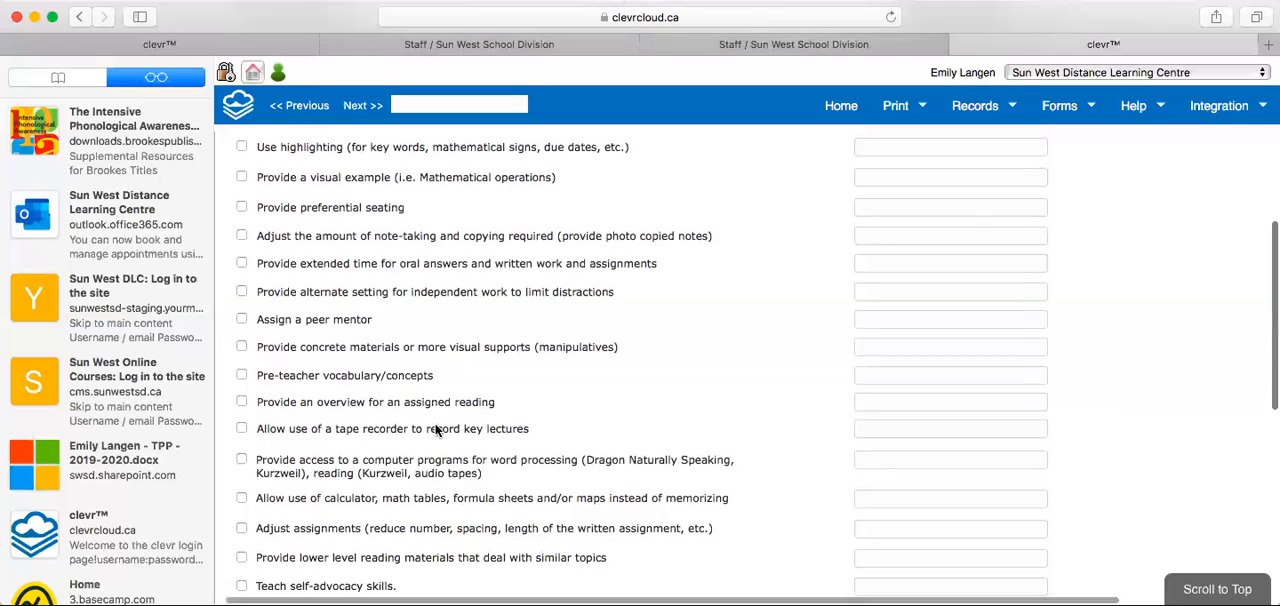
pyautogui.scroll(5, 435, 430)
pyautogui.scroll(1, 435, 430)
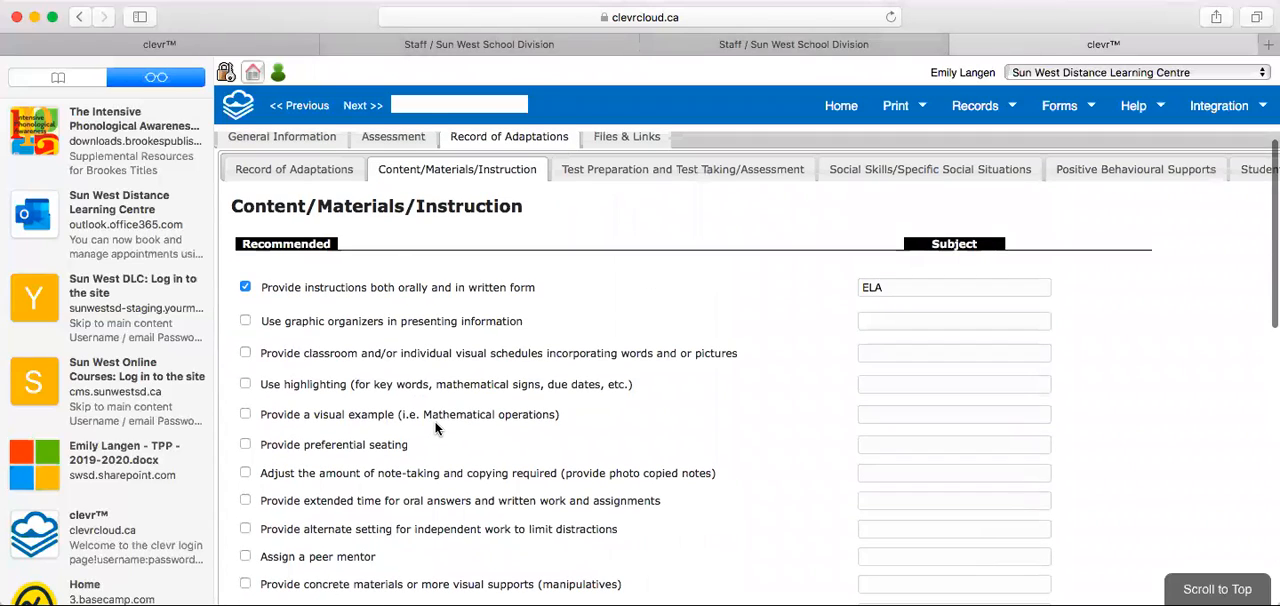
pyautogui.scroll(-6, 435, 428)
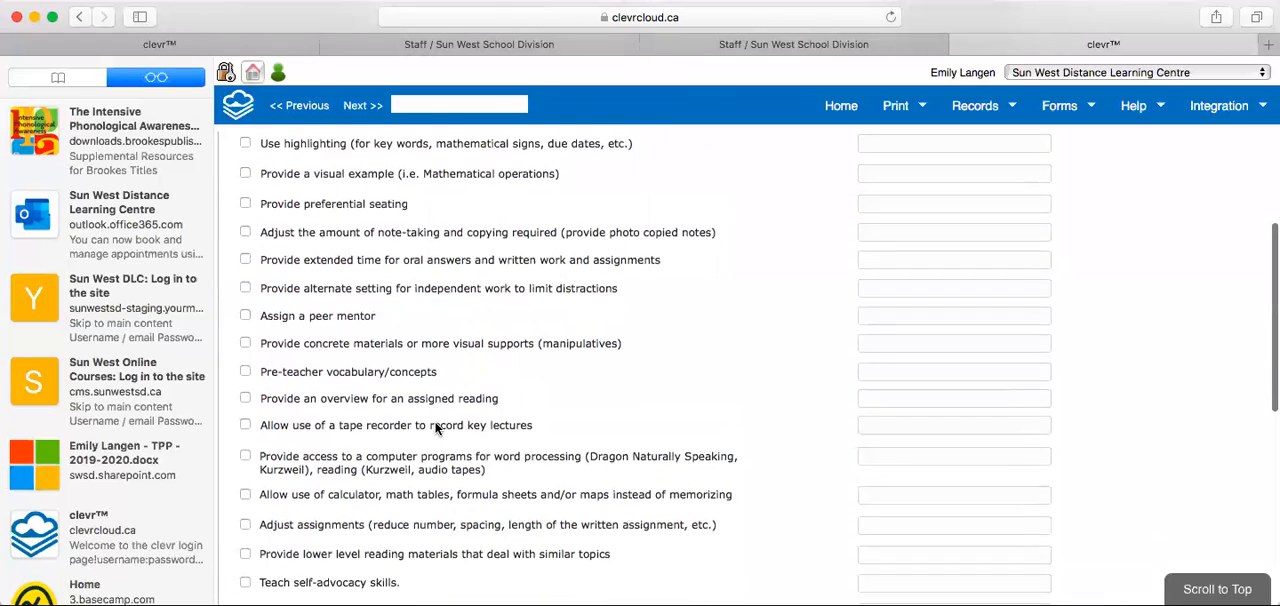
pyautogui.scroll(-2, 435, 428)
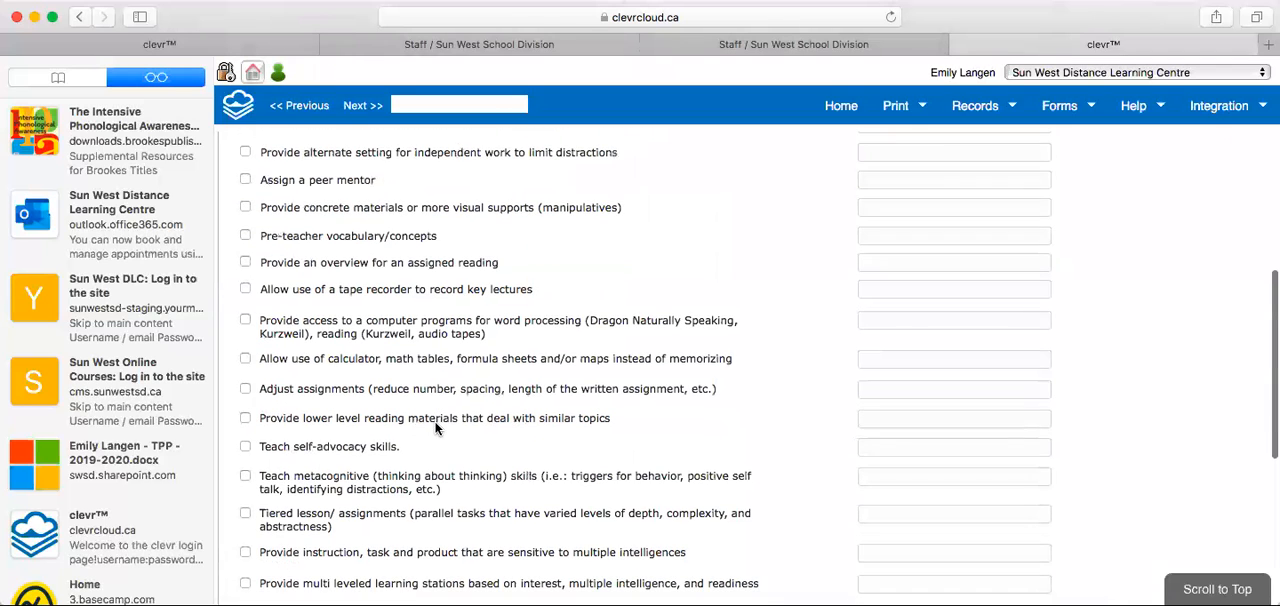
pyautogui.scroll(7, 435, 428)
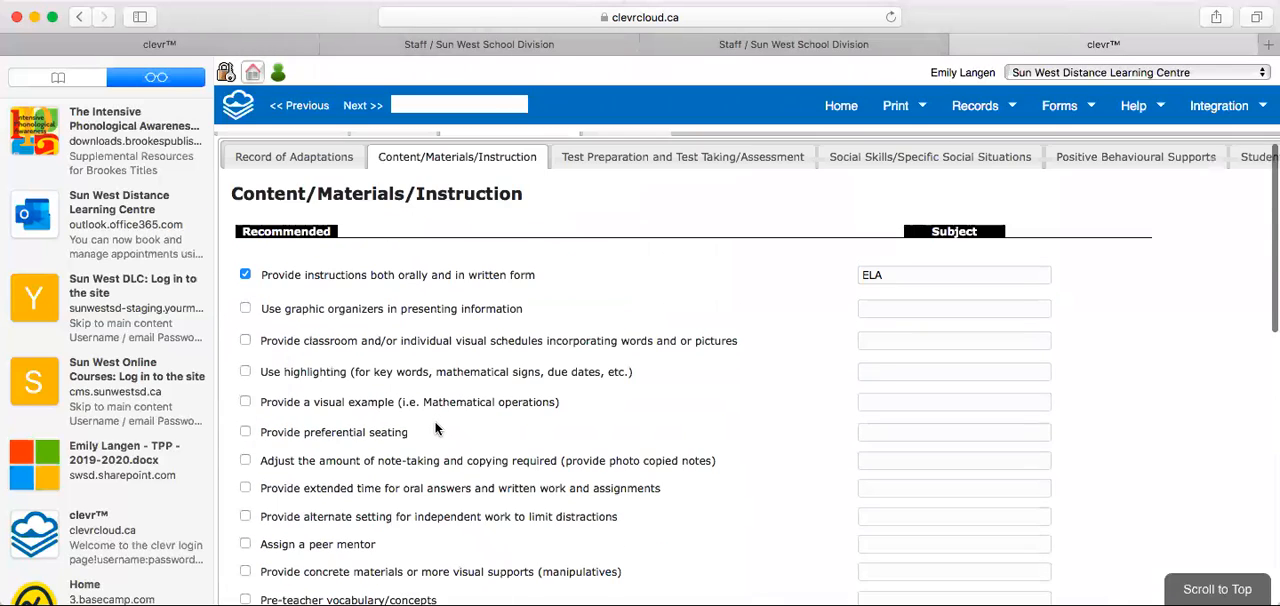
# Review the recommended adaptations in the Test Preparation and Test Taking/Assessment section and the names of the remaining adaptation sections.
pyautogui.scroll(2, 435, 428)
pyautogui.click(594, 270)
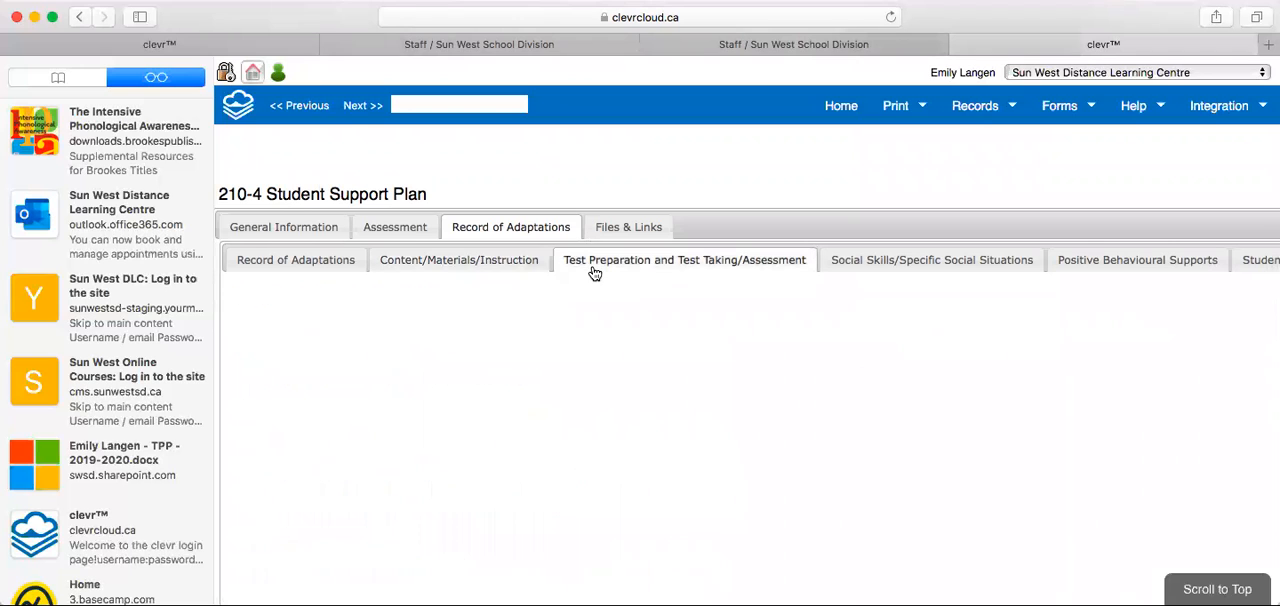
pyautogui.scroll(-2, 516, 398)
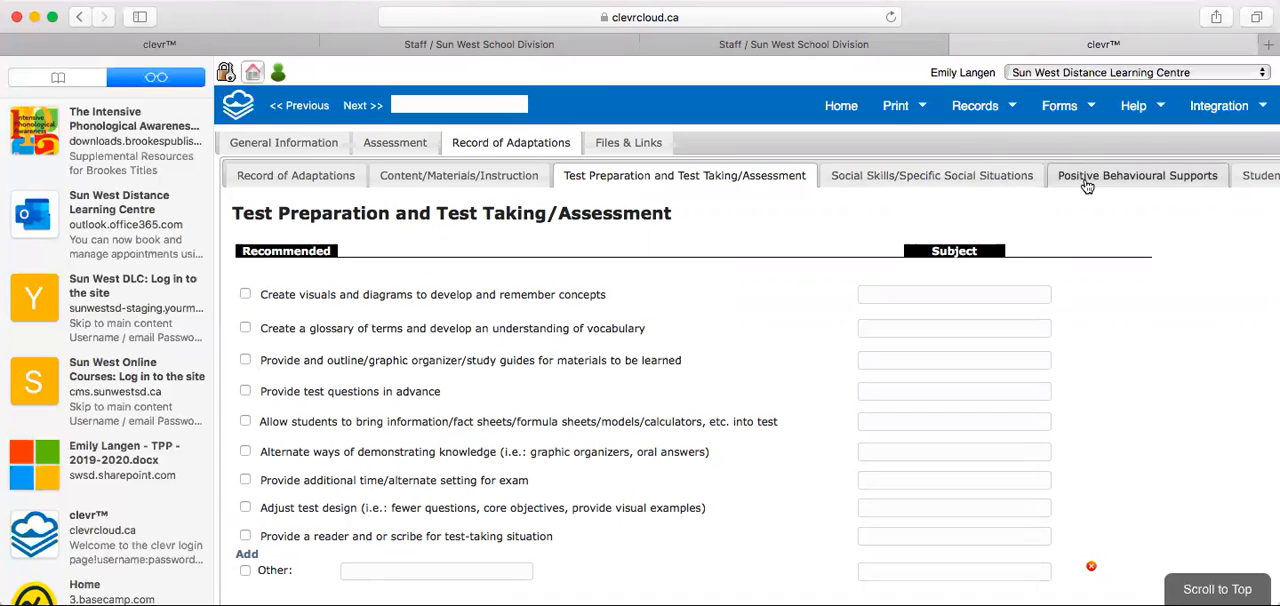
pyautogui.hscroll(2, 1085, 186)
pyautogui.hscroll(2, 1160, 211)
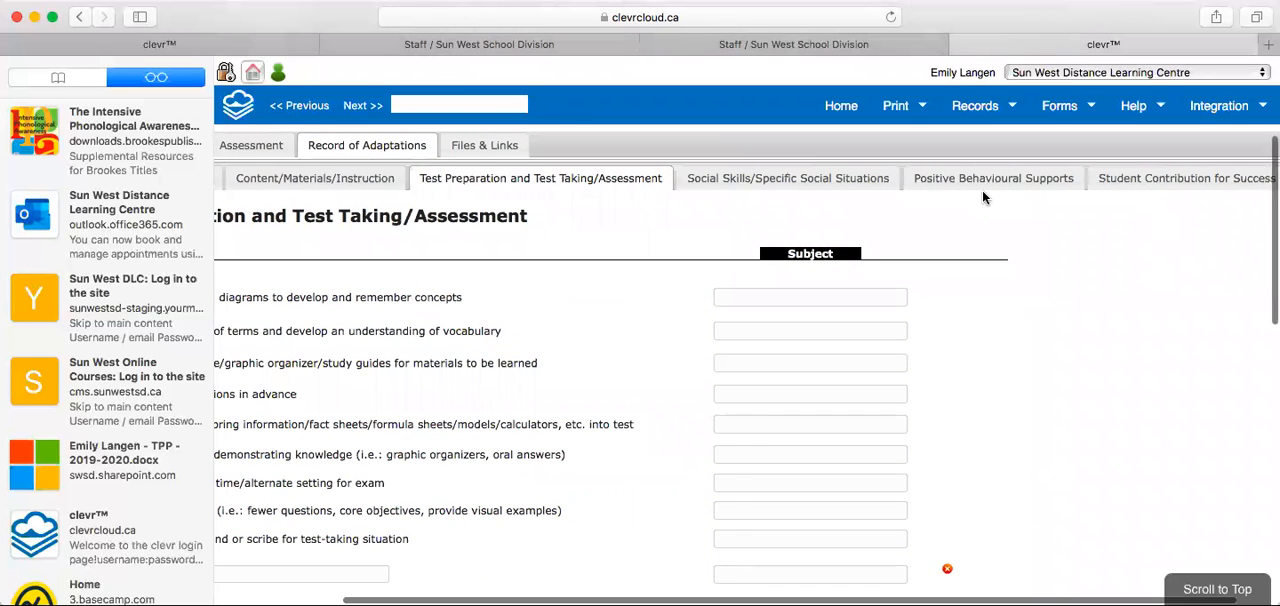
pyautogui.hscroll(-3, 982, 197)
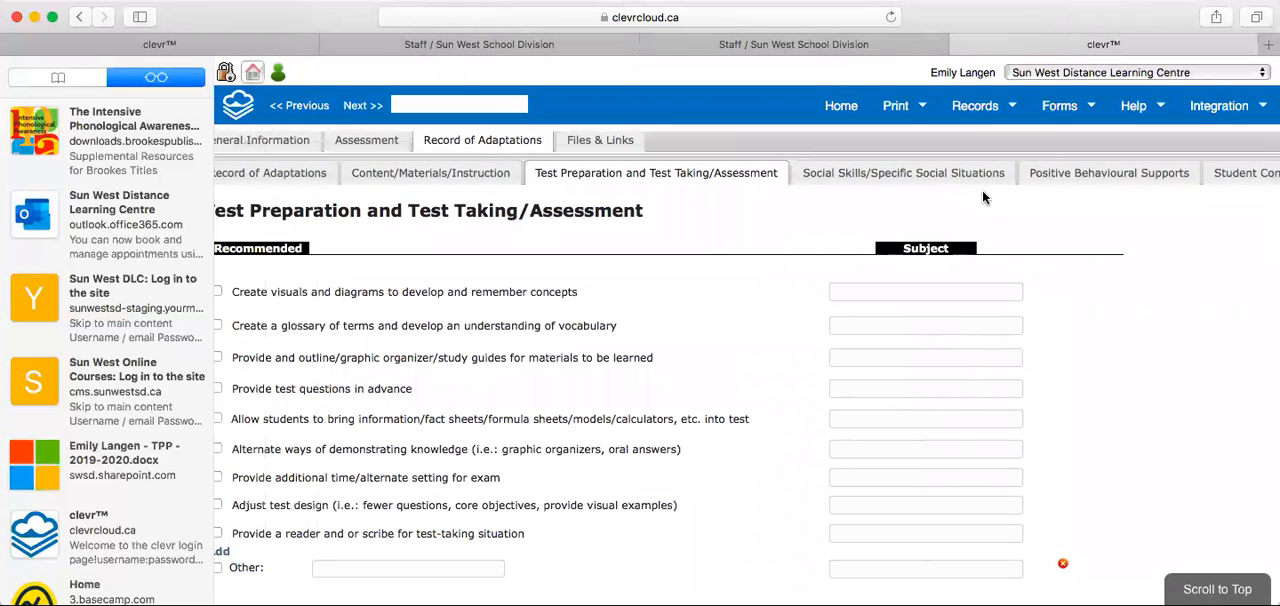
pyautogui.hscroll(-1, 982, 197)
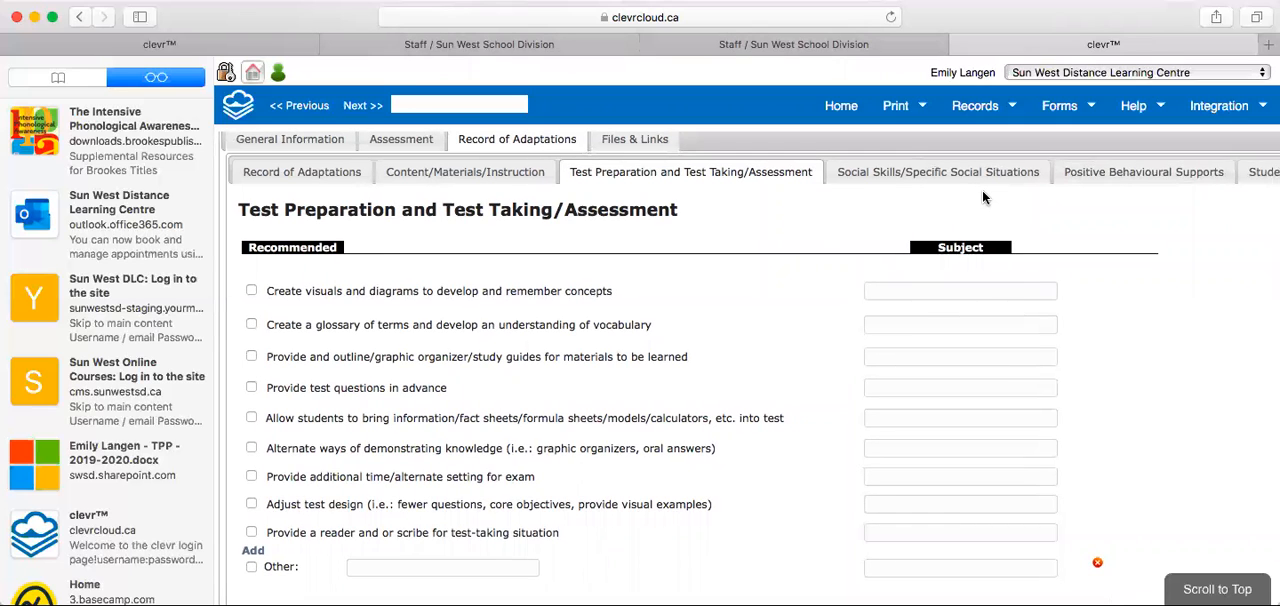
# Look at the Student Contribution for Success section of the adaptations and its recommended and subject fields.
pyautogui.hscroll(4, 1060, 172)
pyautogui.click(1140, 172)
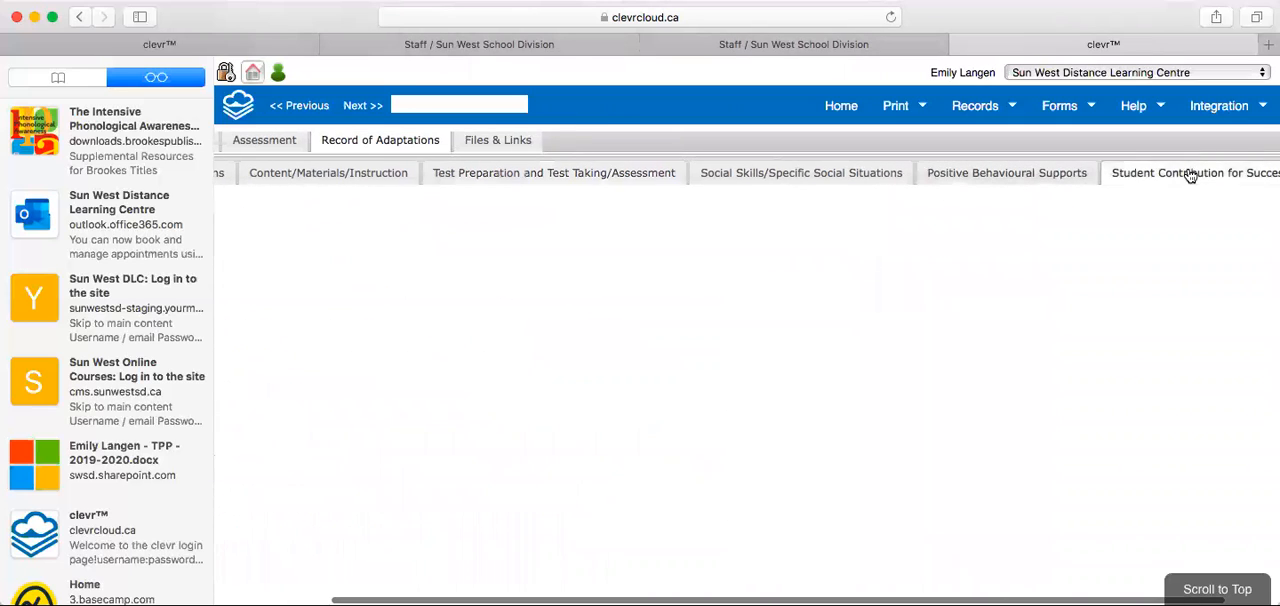
pyautogui.hscroll(-2, 1039, 305)
pyautogui.hscroll(-1, 540, 338)
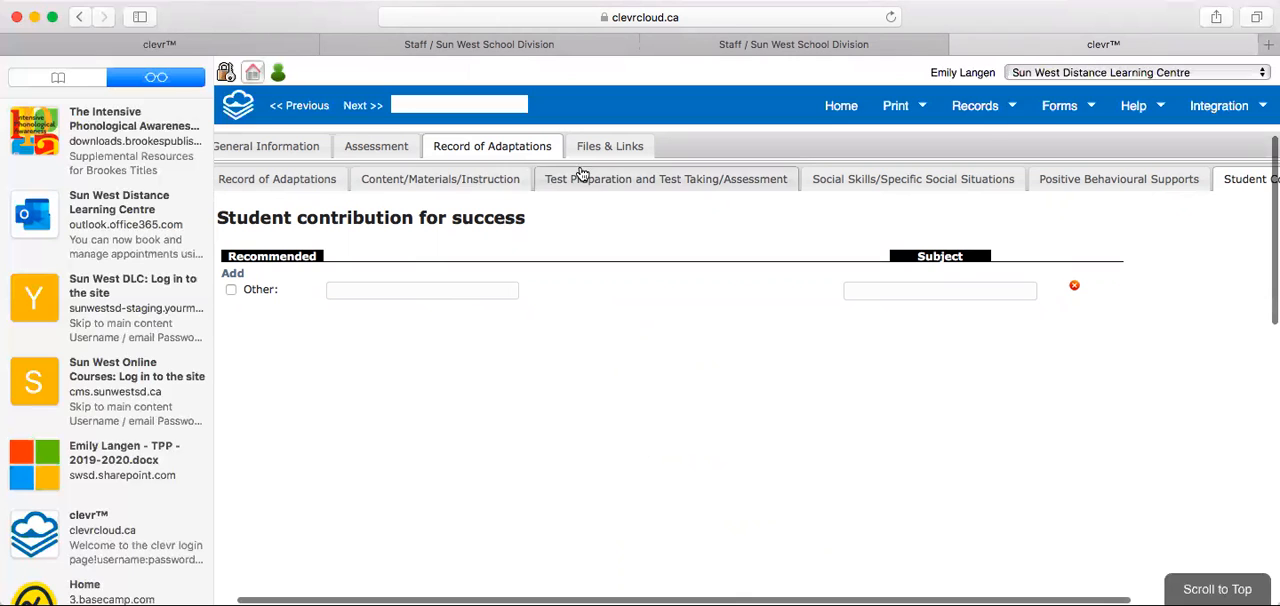
# Recheck the Record of Adaptations entry, and review the Assessment section's fields on student learning and professionals' recommendations.
pyautogui.click(409, 182)
pyautogui.click(294, 186)
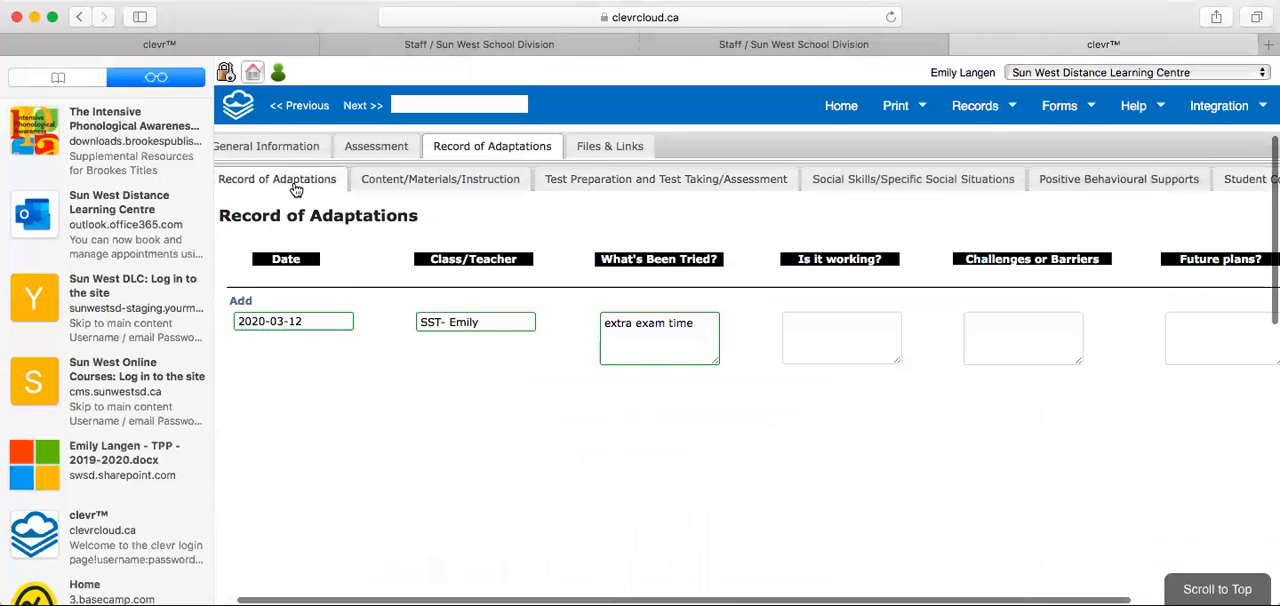
pyautogui.click(372, 154)
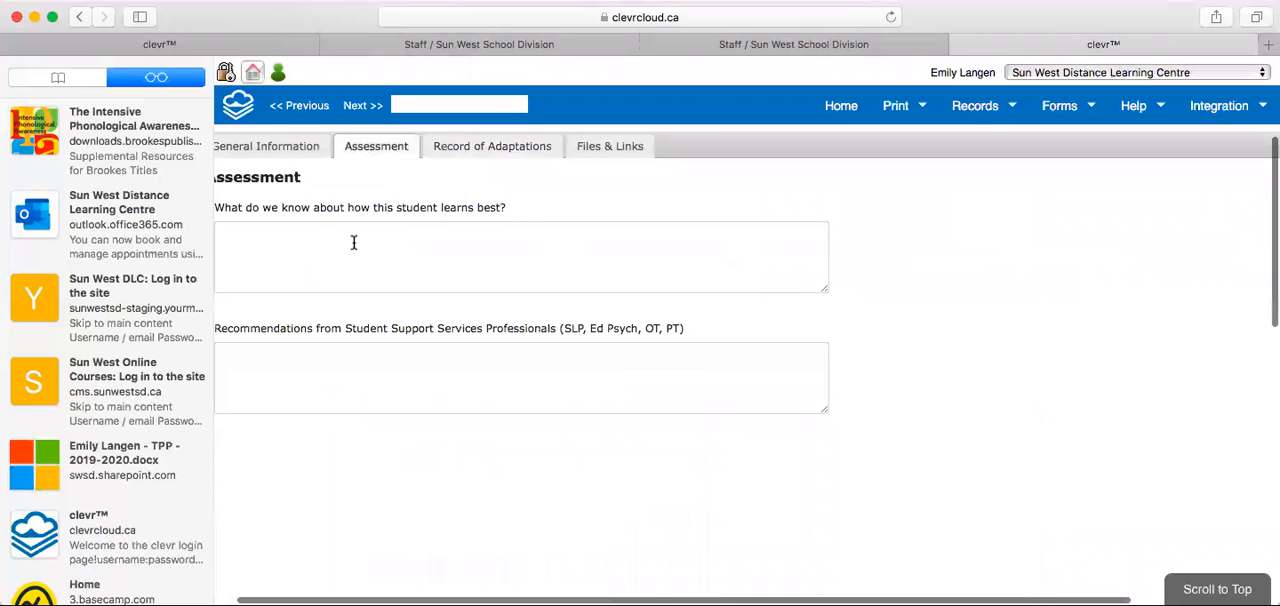
pyautogui.hscroll(-2, 353, 242)
pyautogui.scroll(2, 353, 242)
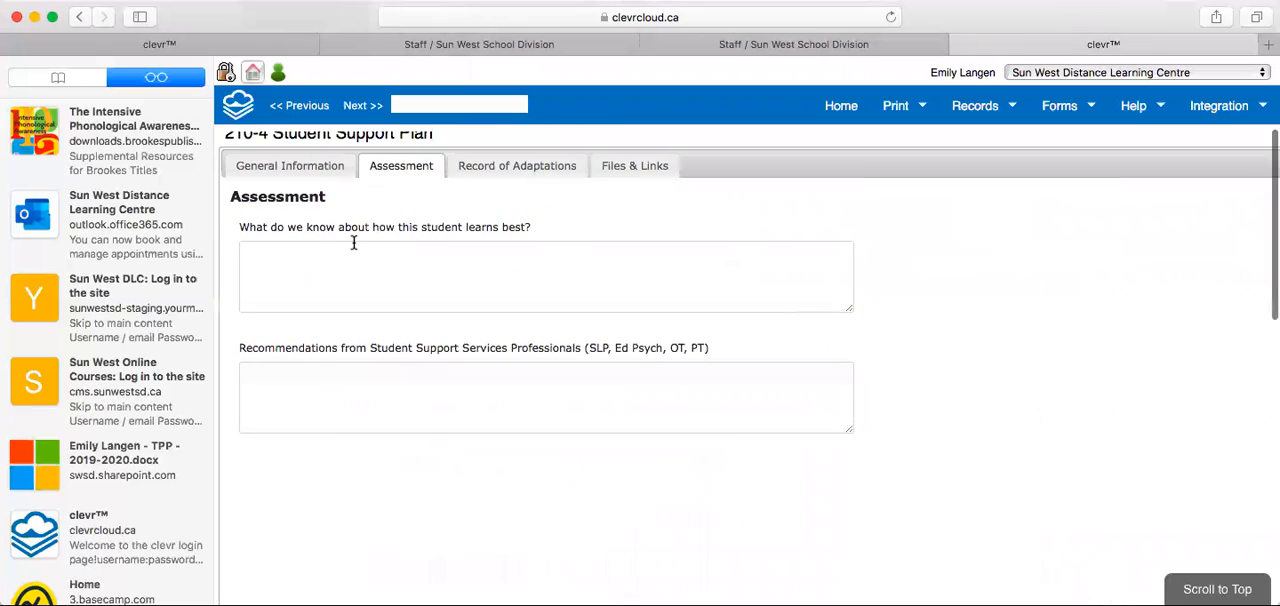
pyautogui.scroll(1, 353, 242)
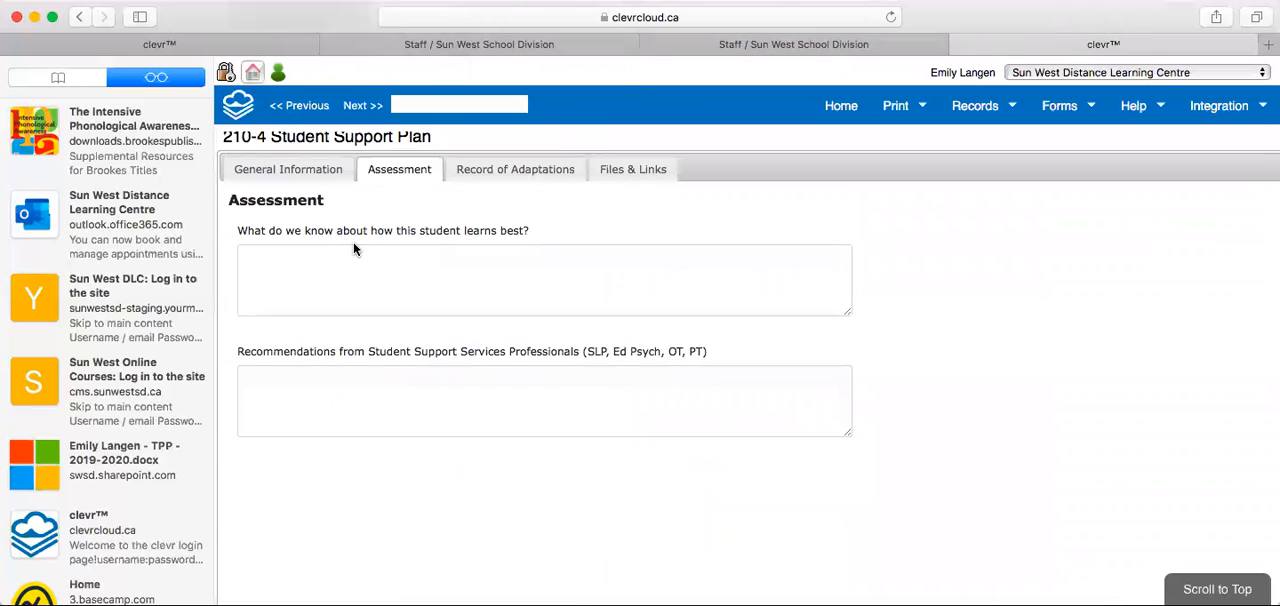